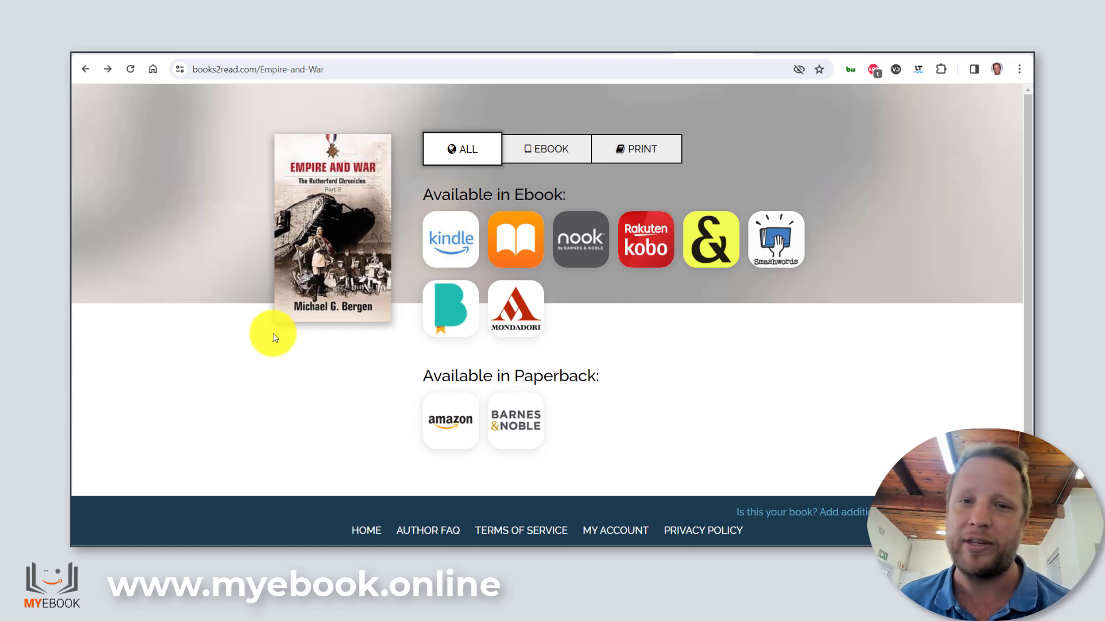
pyautogui.scroll(-2, 272, 337)
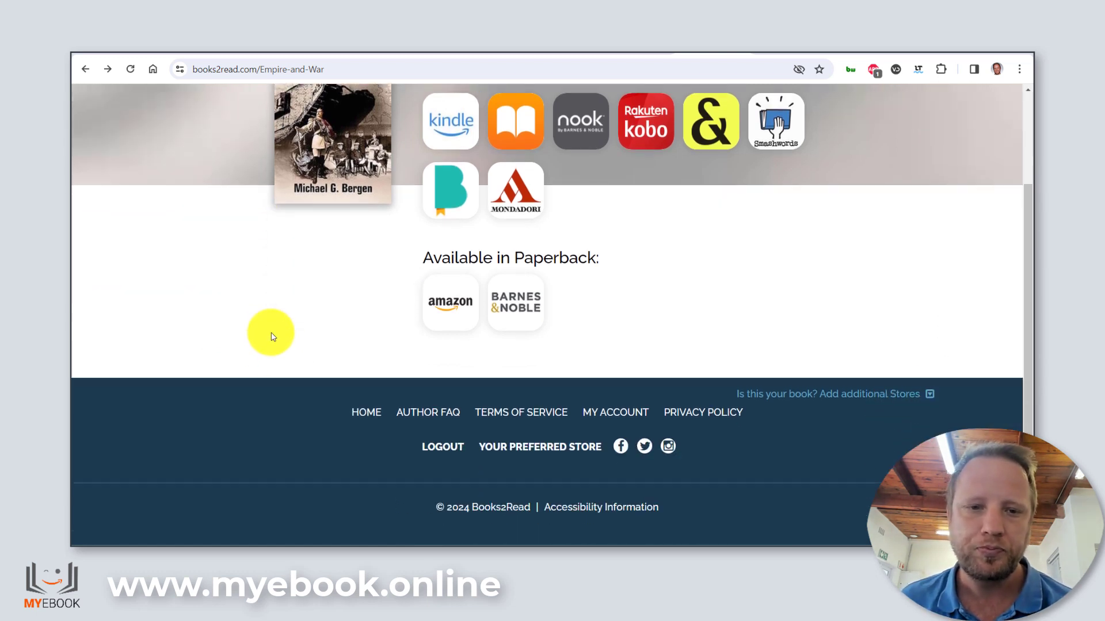
pyautogui.scroll(2, 272, 334)
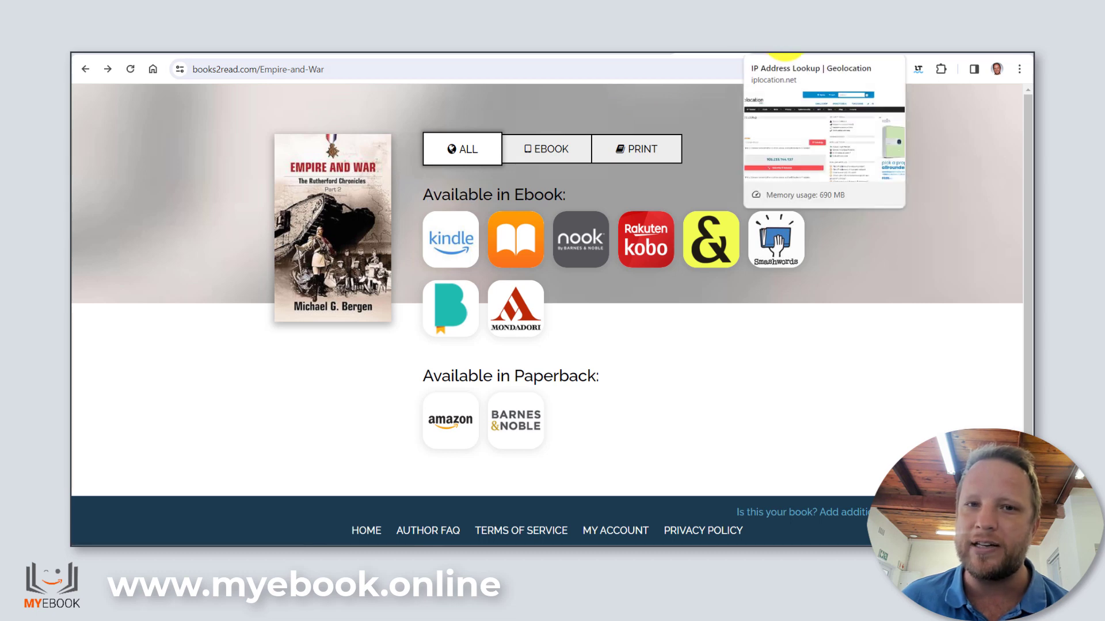
pyautogui.click(785, 55)
pyautogui.scroll(-6, 575, 270)
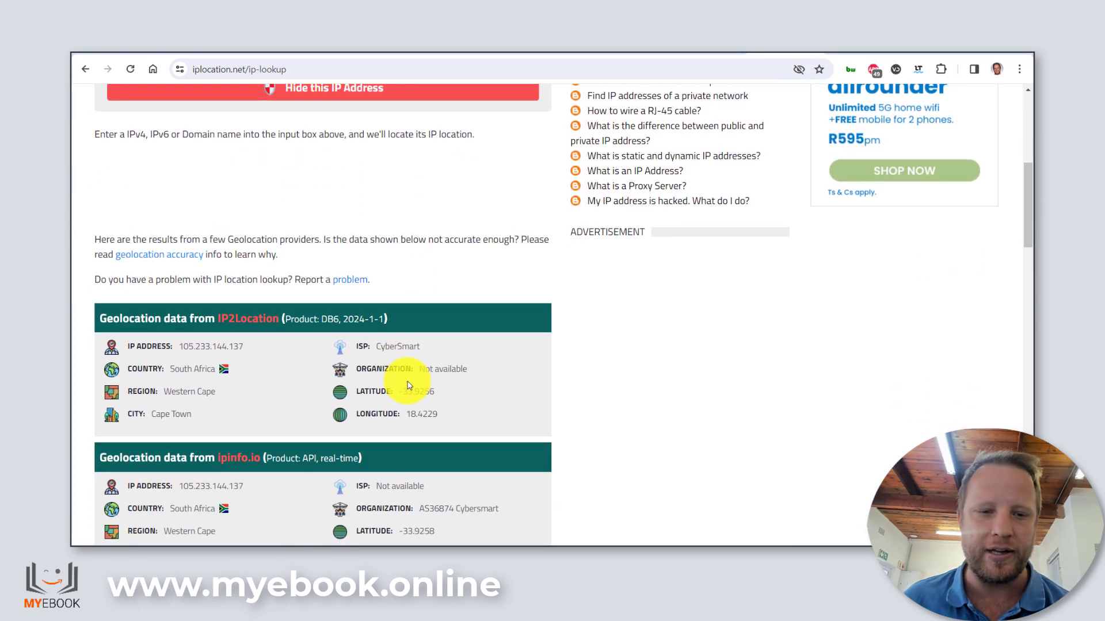
pyautogui.scroll(-1, 409, 384)
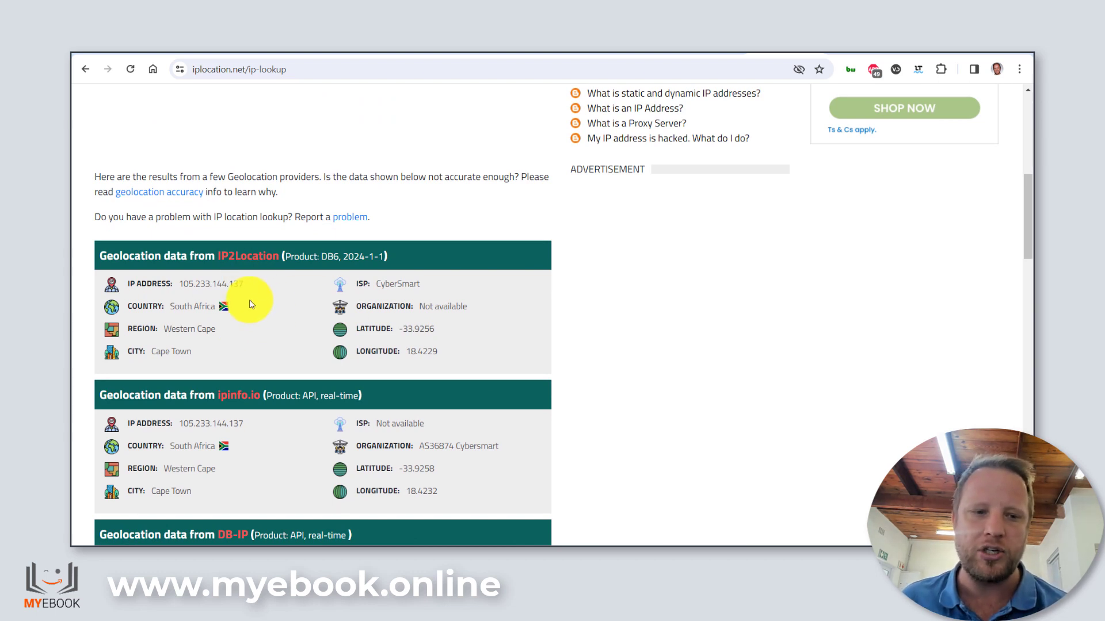
pyautogui.moveTo(290, 303); pyautogui.dragTo(340, 316)
pyautogui.click(195, 343)
pyautogui.moveTo(196, 343); pyautogui.dragTo(148, 328)
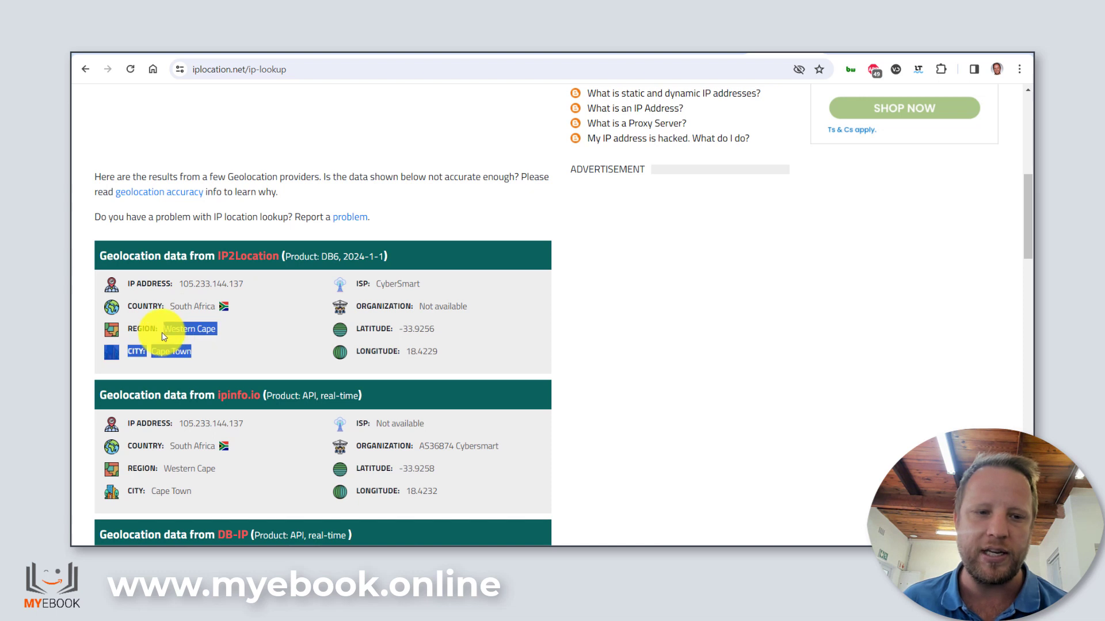
pyautogui.click(148, 328)
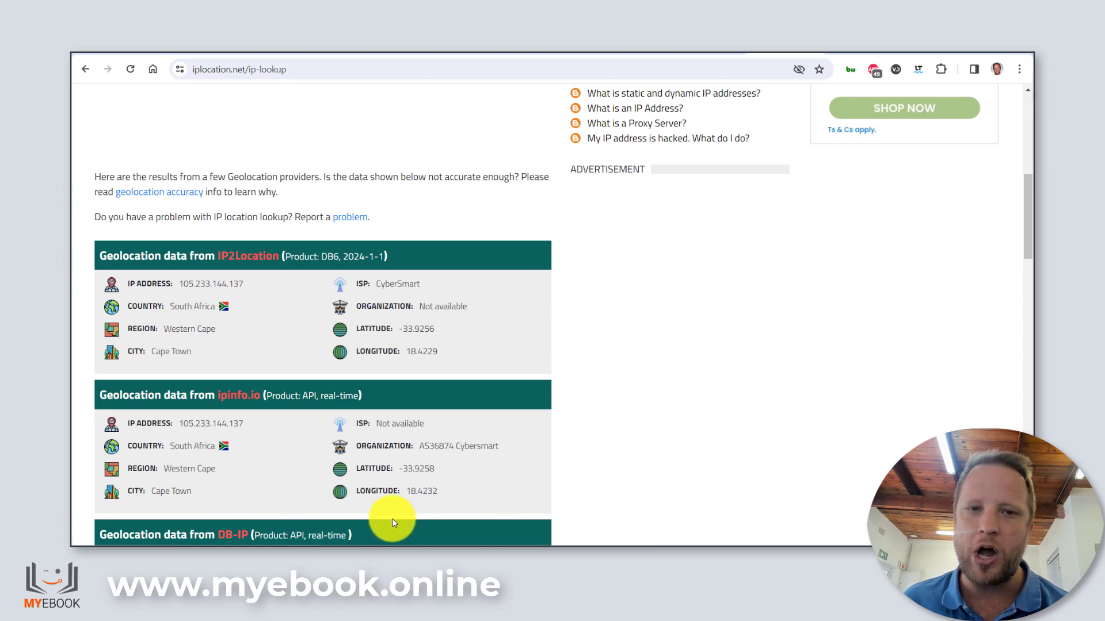
# Follow the Books2Read Kindle link to amazon.com's Kindle Edition page and highlight .com.
pyautogui.click(694, 41)
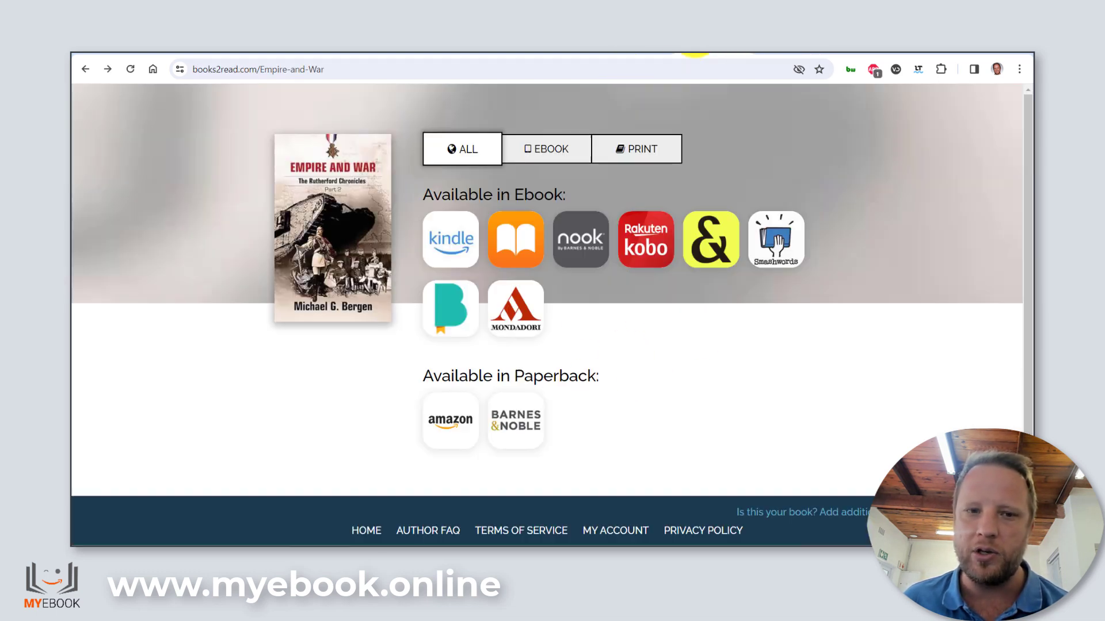
pyautogui.click(472, 243)
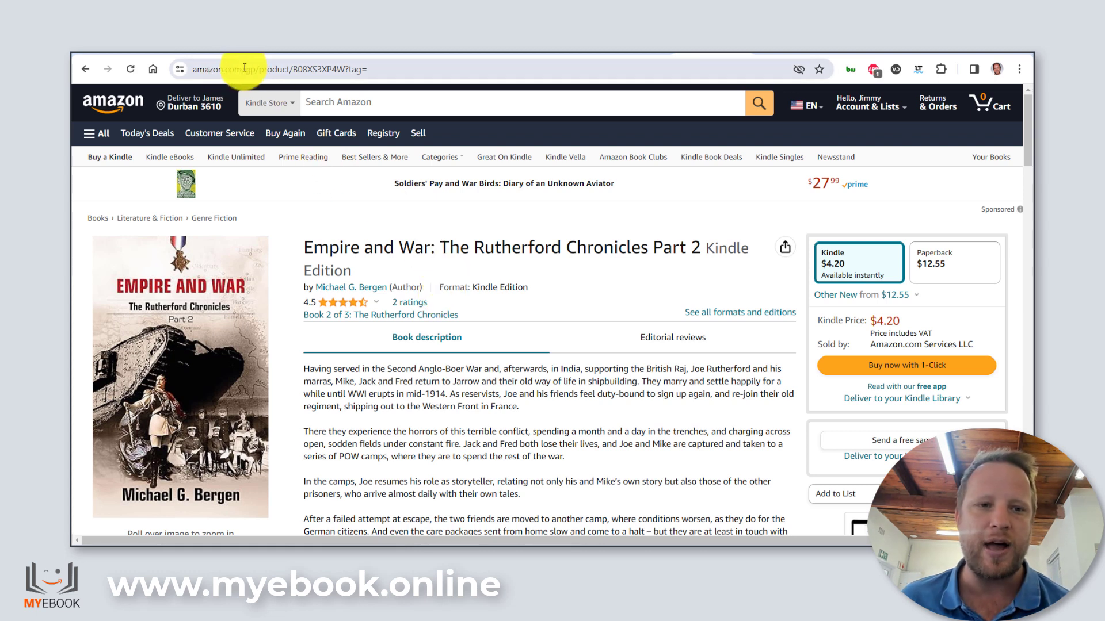
pyautogui.moveTo(243, 69); pyautogui.dragTo(186, 69)
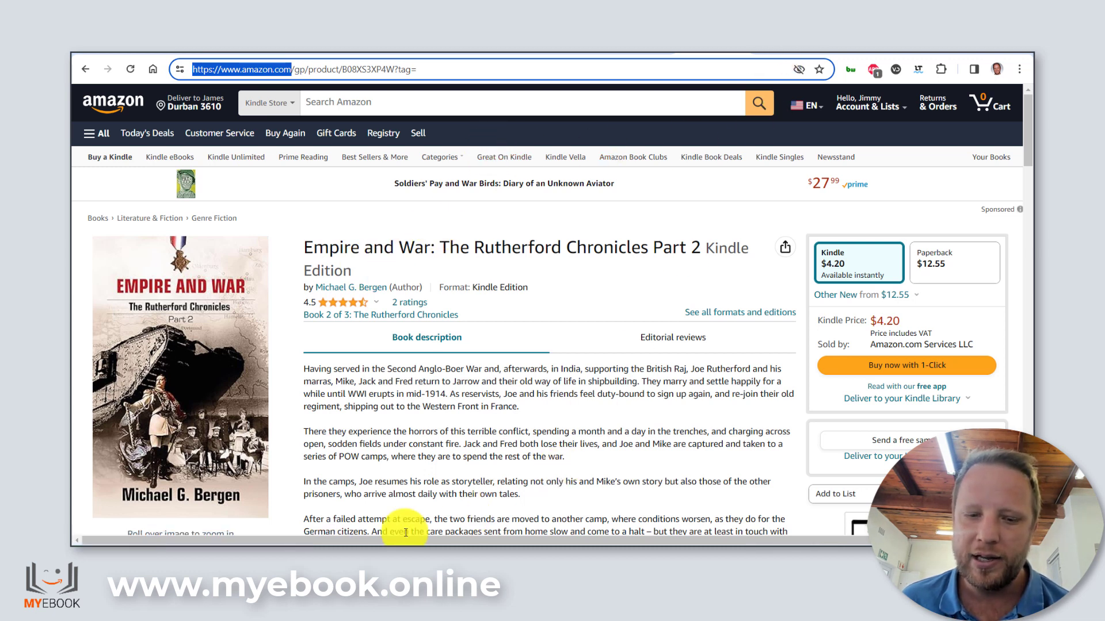
# Bring the TunnelBear window forward, reposition it, and turn the VPN on.
pyautogui.moveTo(390, 544)
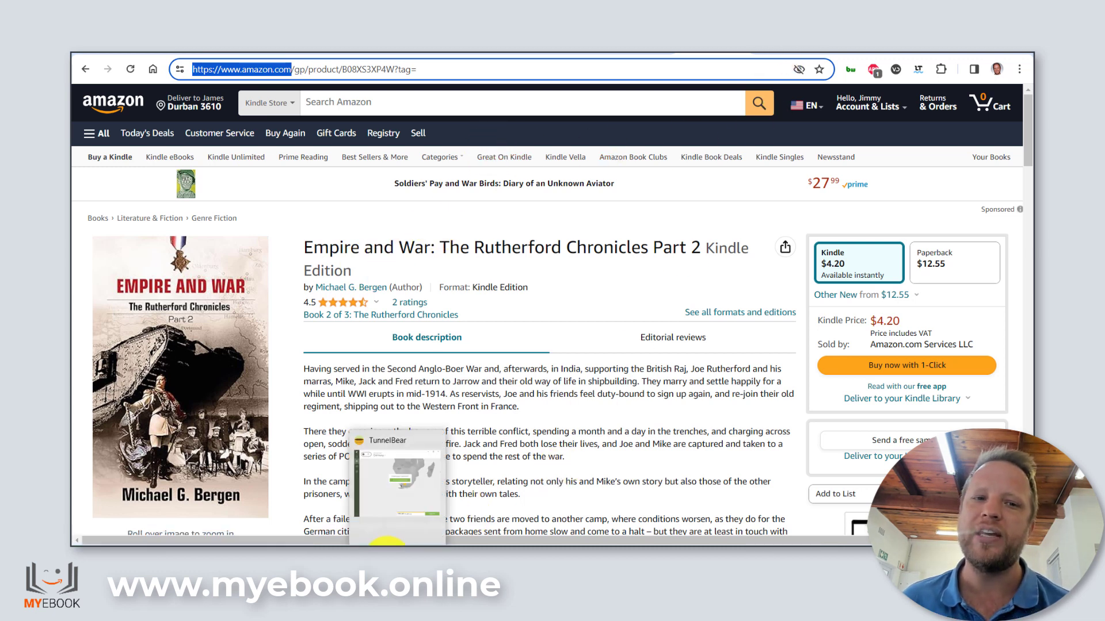
pyautogui.click(387, 541)
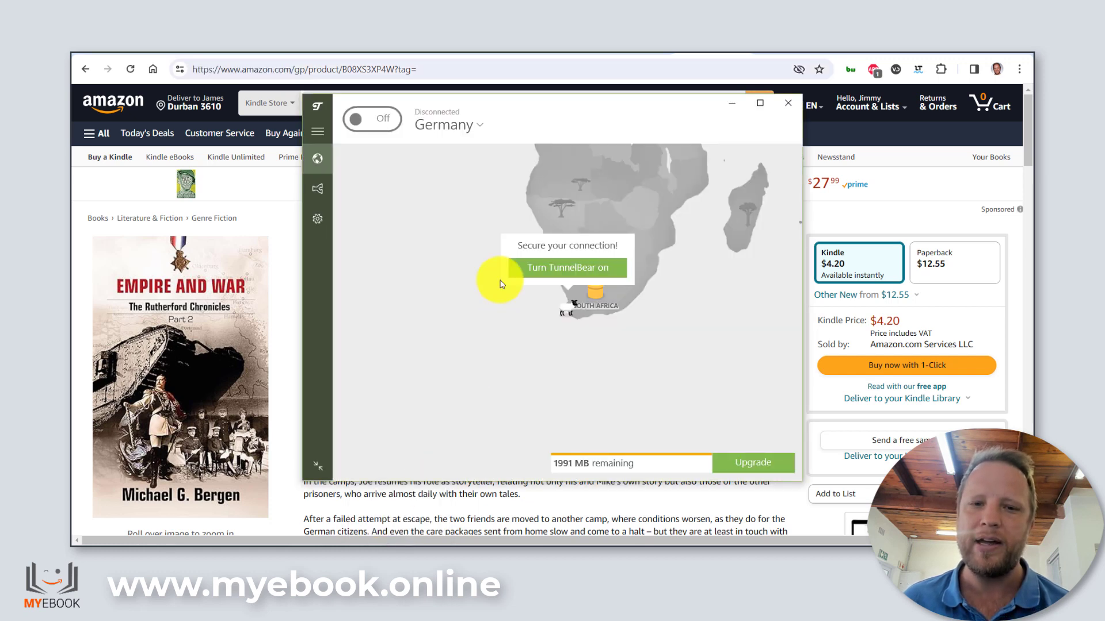
pyautogui.moveTo(567, 104); pyautogui.dragTo(665, 121)
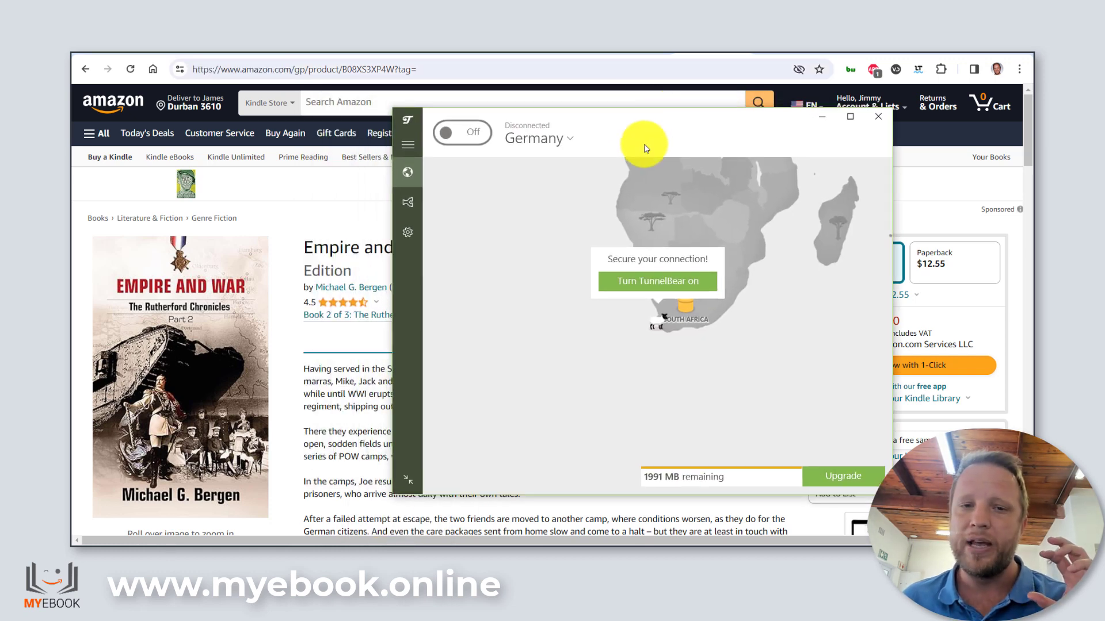
pyautogui.click(635, 279)
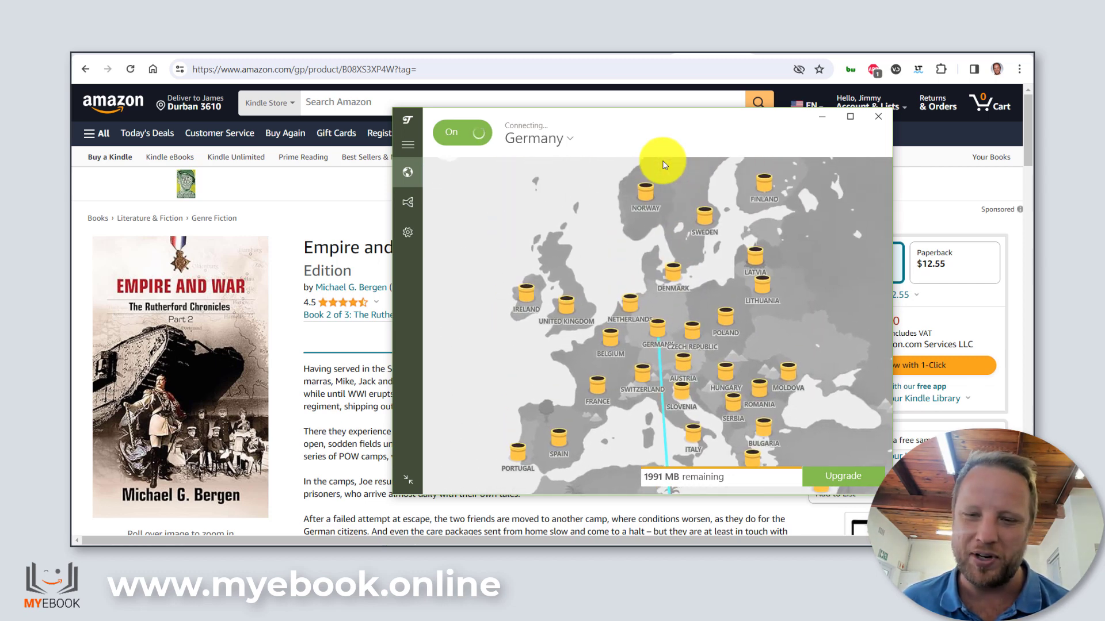
# Switch TunnelBear's location to United Kingdom and reconnect the VPN.
pyautogui.moveTo(617, 136); pyautogui.dragTo(734, 129)
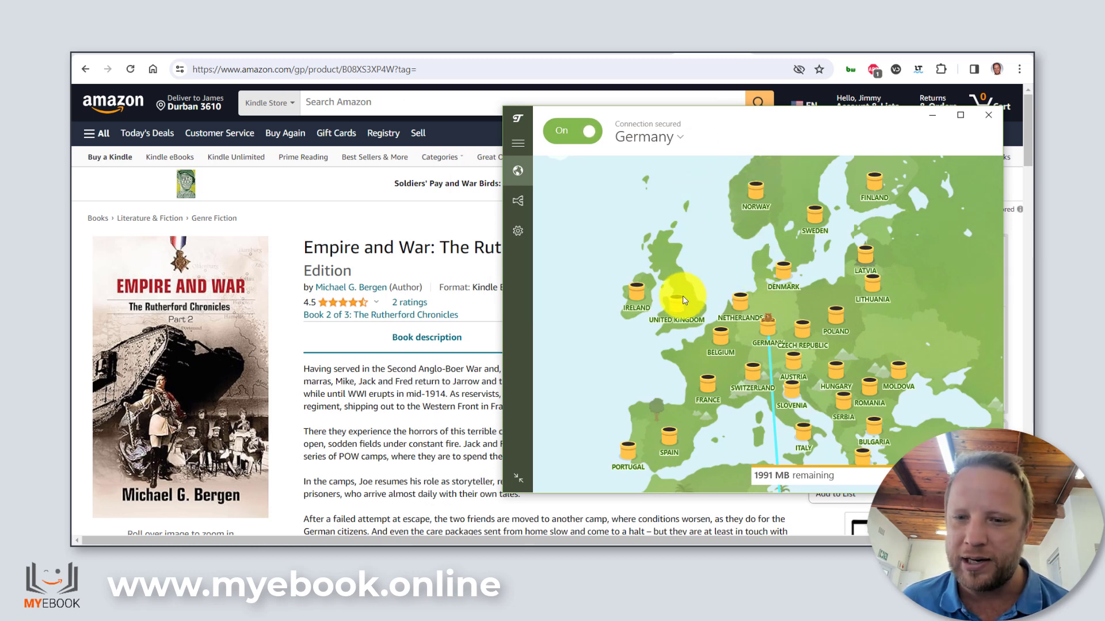
pyautogui.click(681, 314)
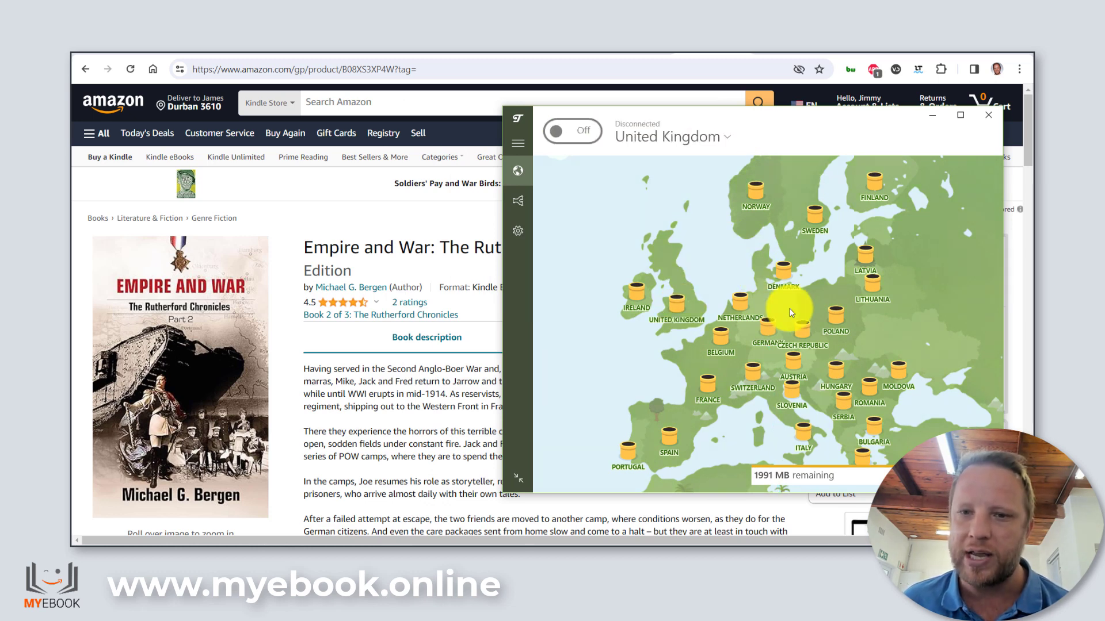
pyautogui.click(789, 310)
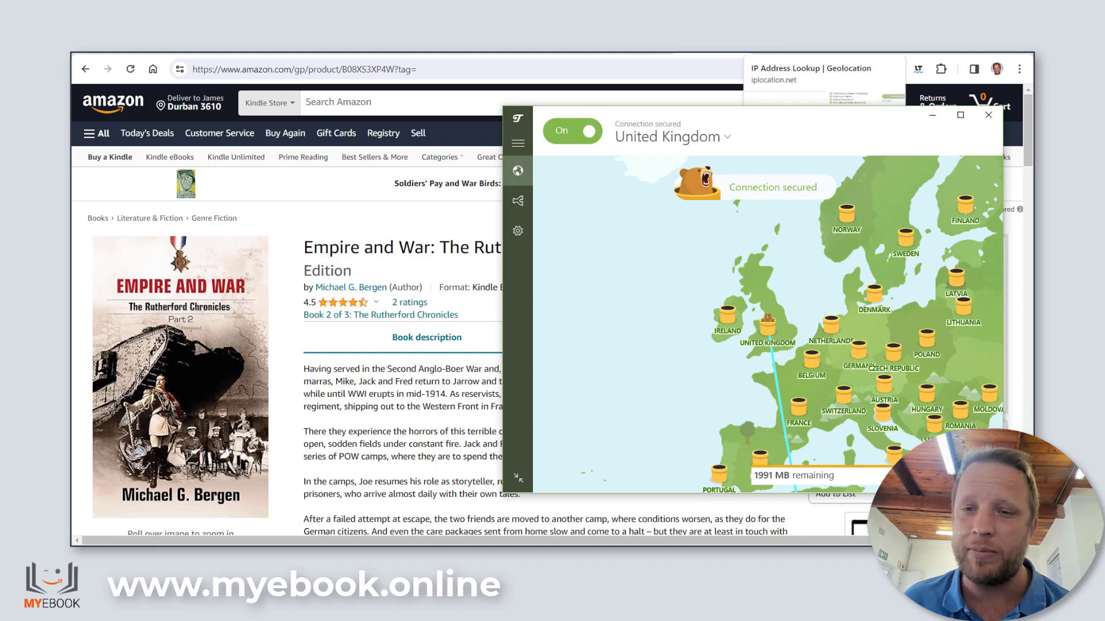
# Check that iplocation.net shows London, United Kingdom, then return to the Books2Read page.
pyautogui.click(817, 49)
pyautogui.scroll(4, 537, 242)
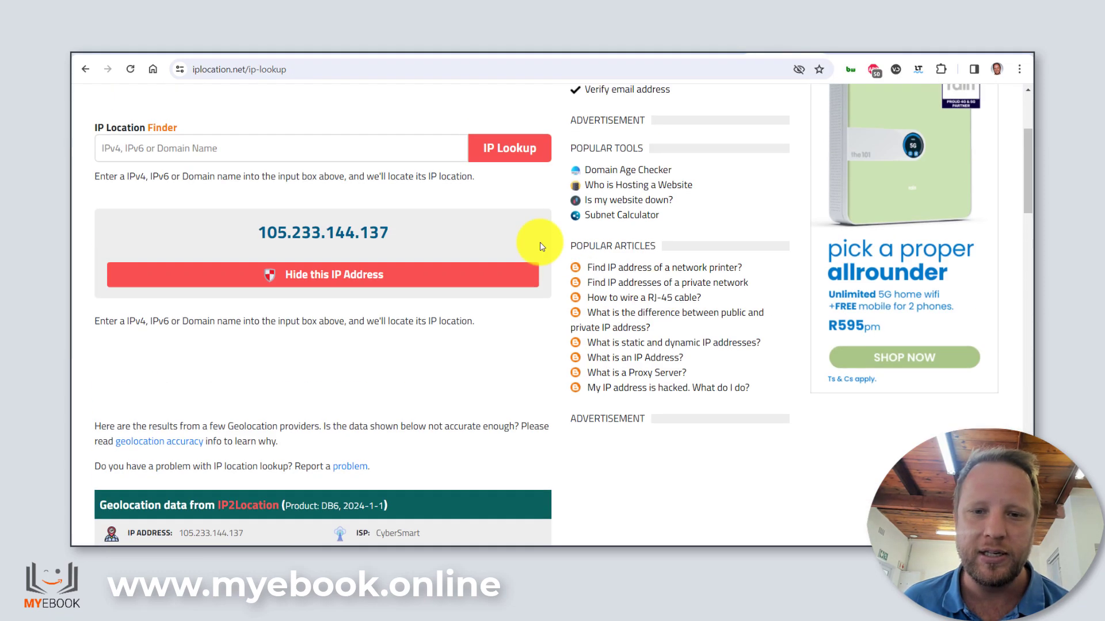
pyautogui.scroll(-4, 633, 414)
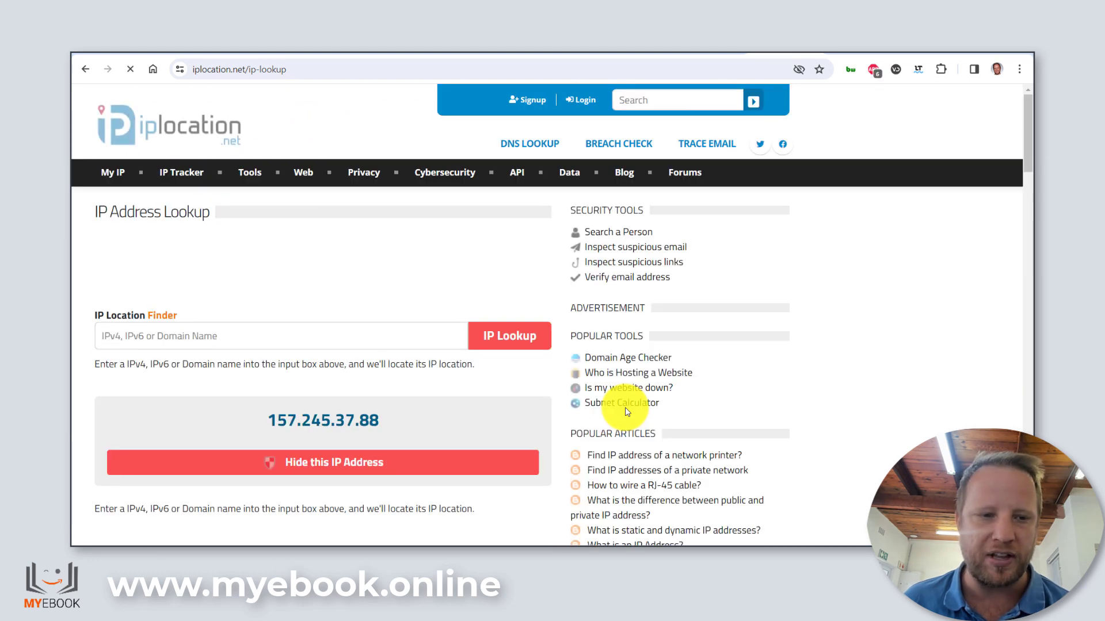
pyautogui.scroll(-5, 627, 412)
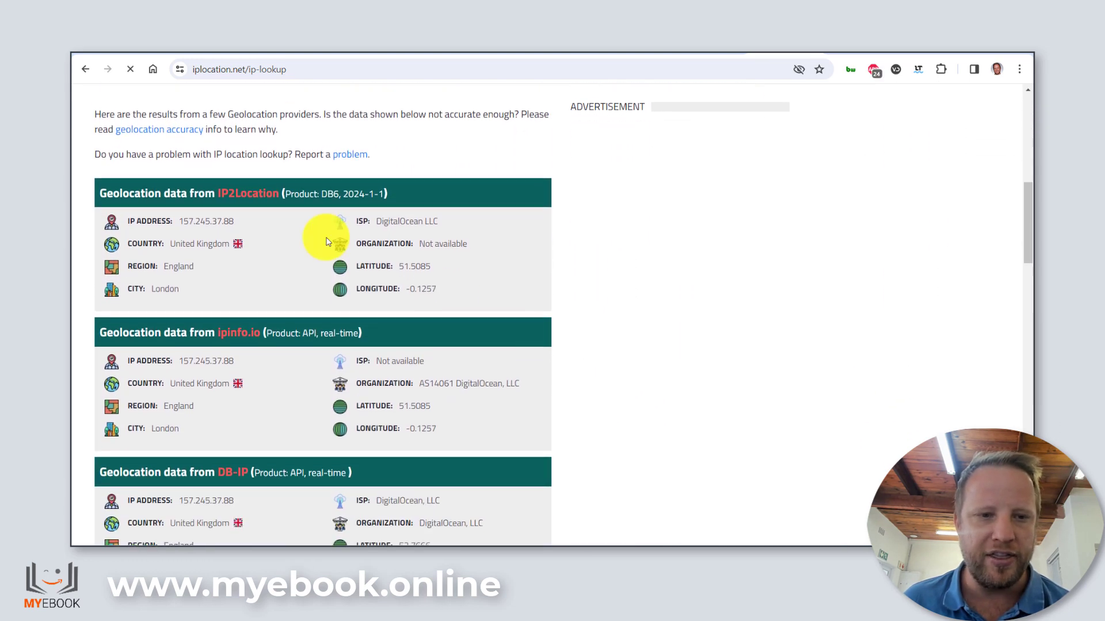
pyautogui.moveTo(278, 251); pyautogui.dragTo(117, 243)
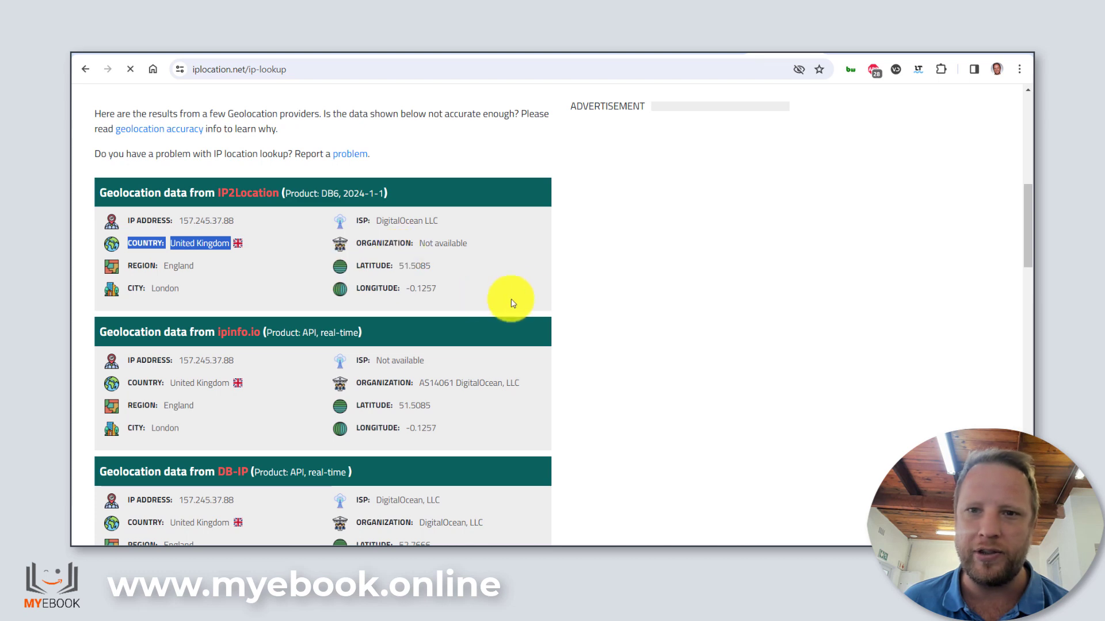
pyautogui.click(638, 55)
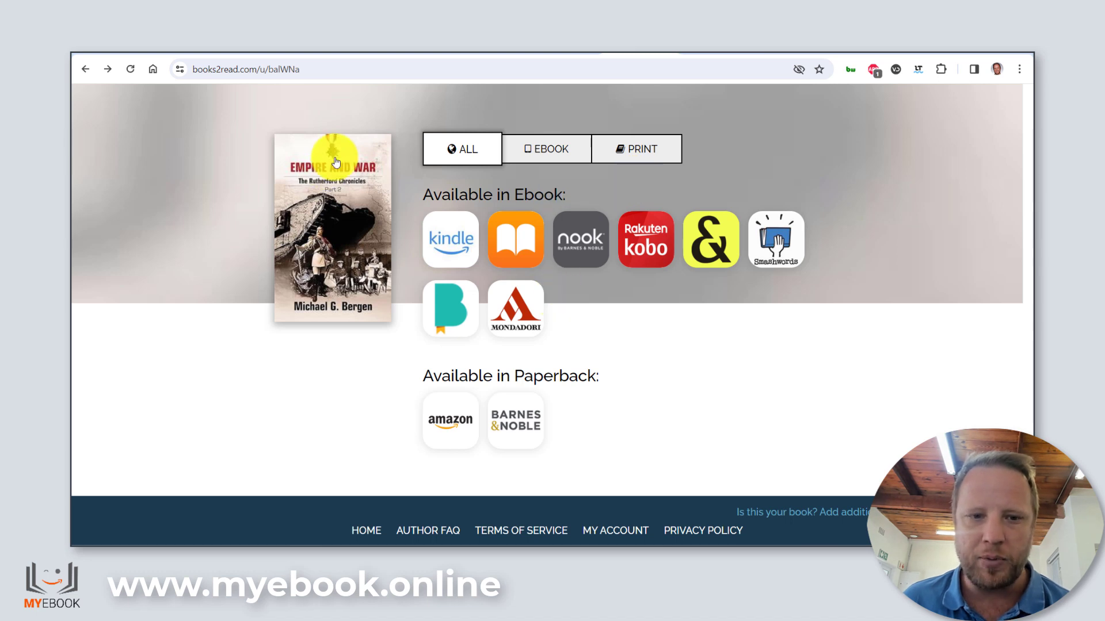
# Reload the Books2Read universal link so it opens the amazon.co.uk Kindle page.
pyautogui.click(130, 74)
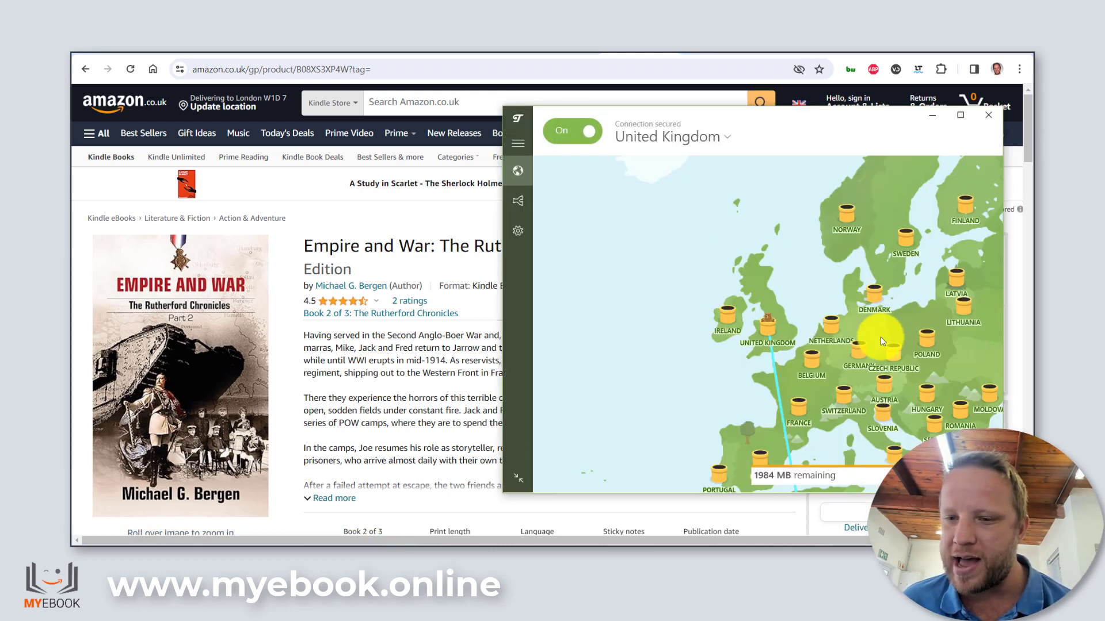
# Change TunnelBear's location to Germany and reconnect the VPN.
pyautogui.click(868, 345)
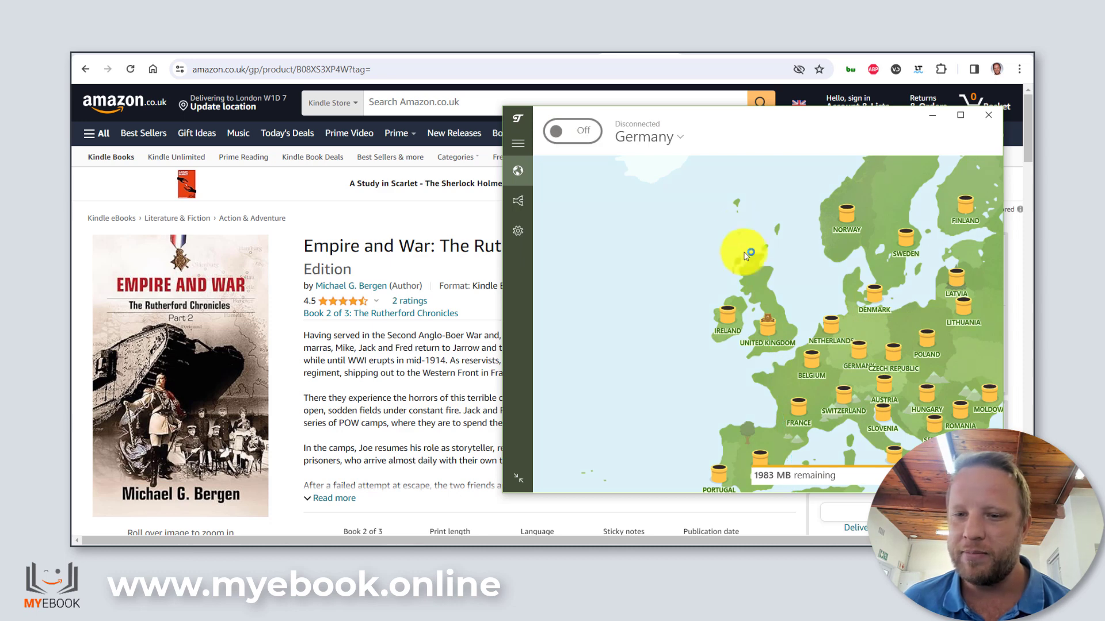
pyautogui.scroll(-4, 759, 305)
pyautogui.scroll(-6, 760, 305)
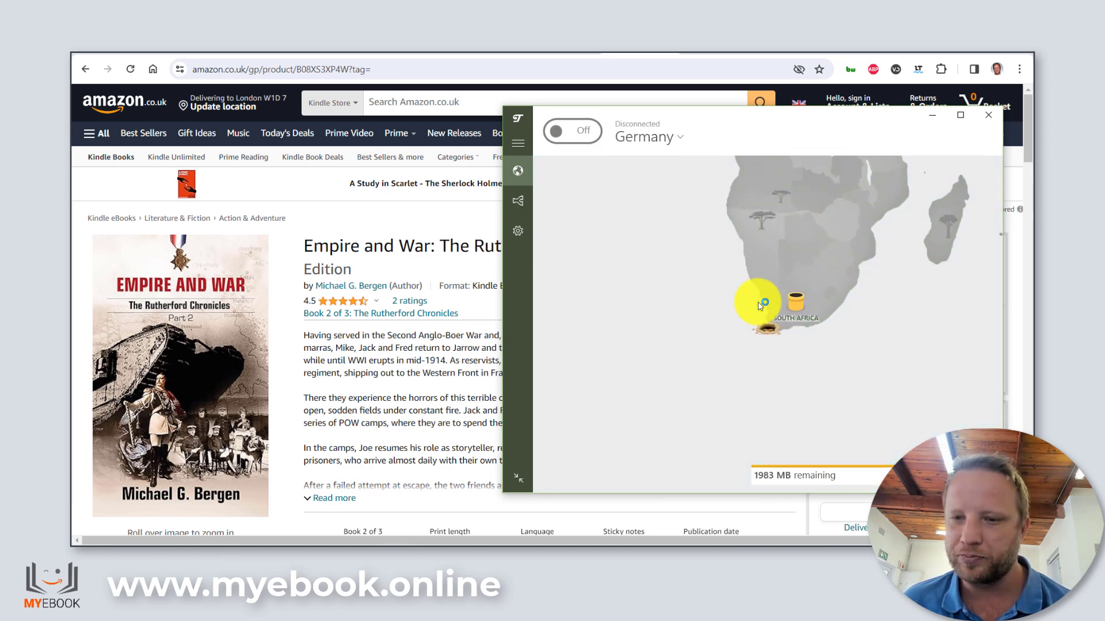
pyautogui.click(766, 317)
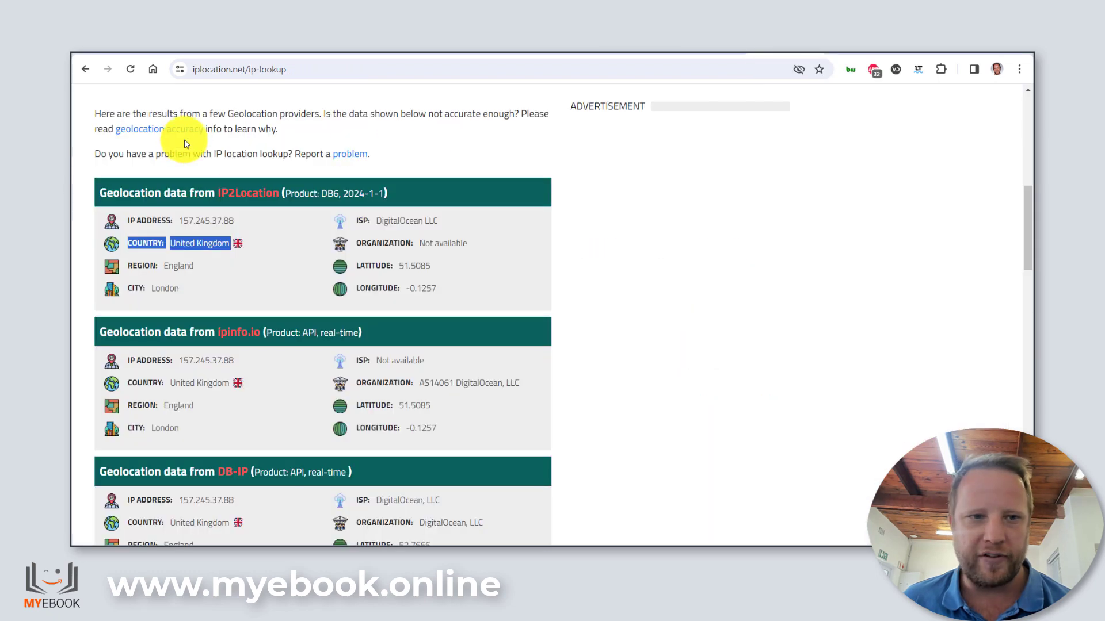
# Scroll the iplocation.net results for 159.89.108.44 and highlight Country: Germany.
pyautogui.scroll(3, 547, 190)
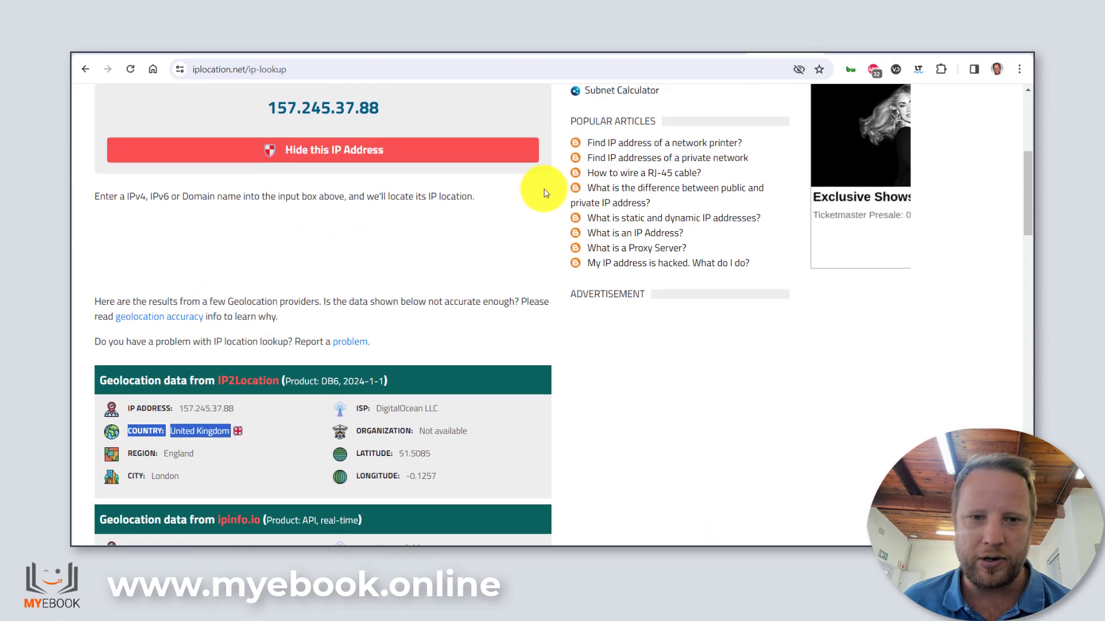
pyautogui.scroll(2, 528, 187)
pyautogui.scroll(2, 528, 187)
pyautogui.scroll(-6, 486, 370)
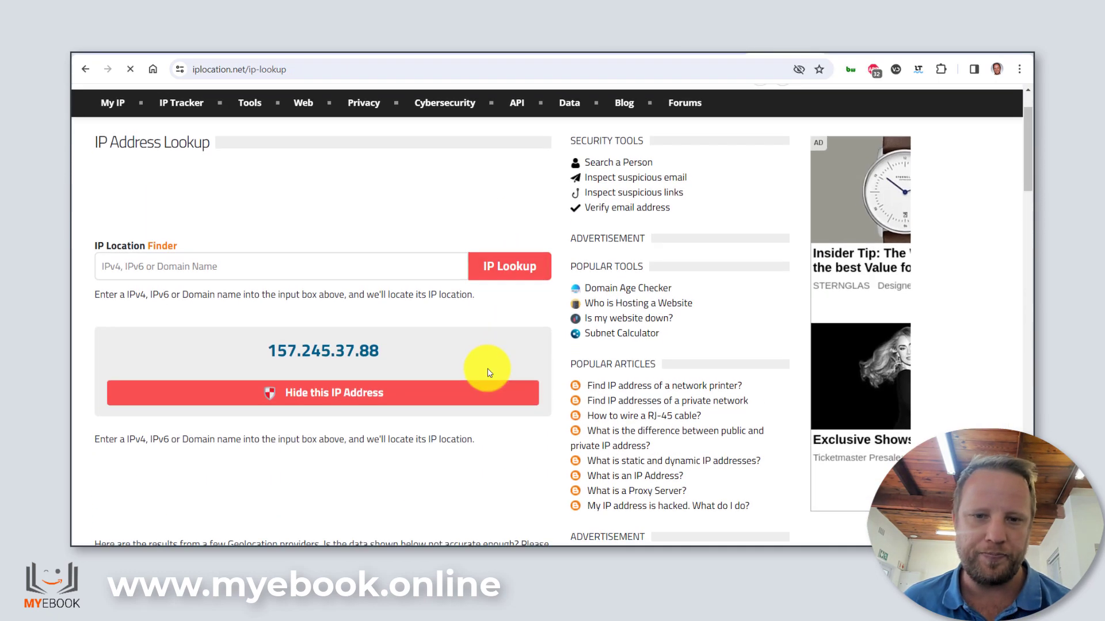
pyautogui.scroll(-1, 492, 386)
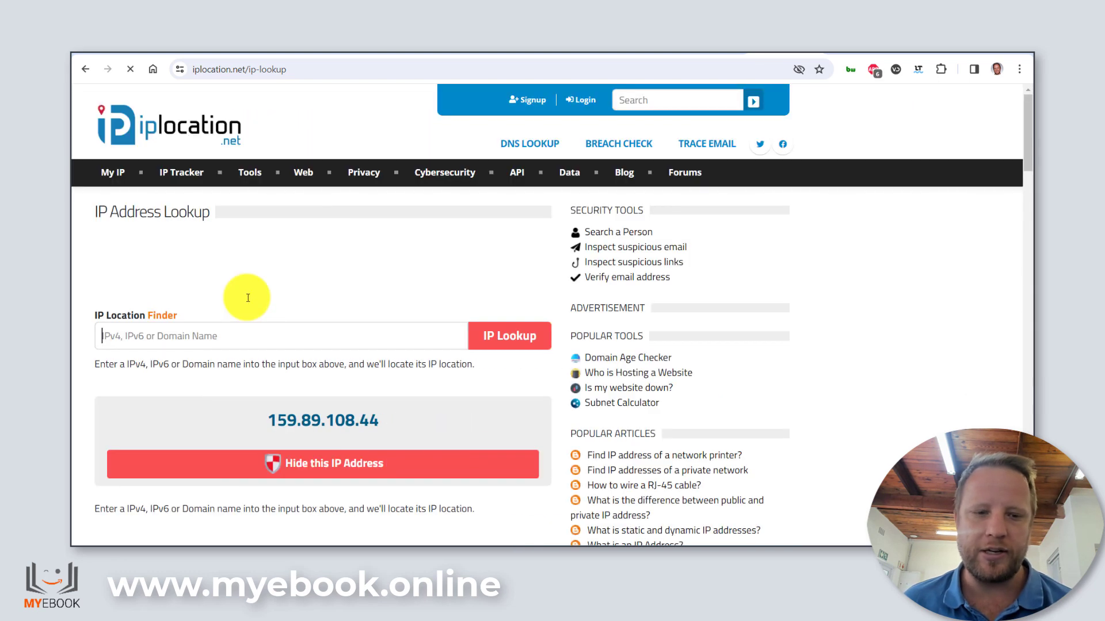
pyautogui.scroll(-5, 109, 405)
pyautogui.scroll(-5, 106, 404)
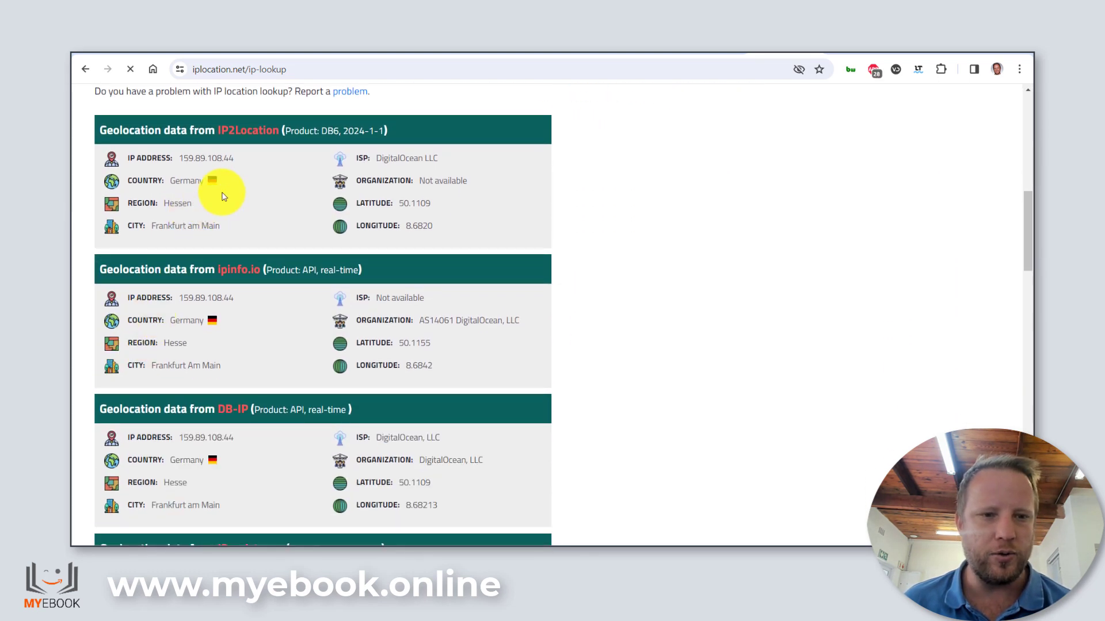
pyautogui.moveTo(207, 180); pyautogui.dragTo(153, 180)
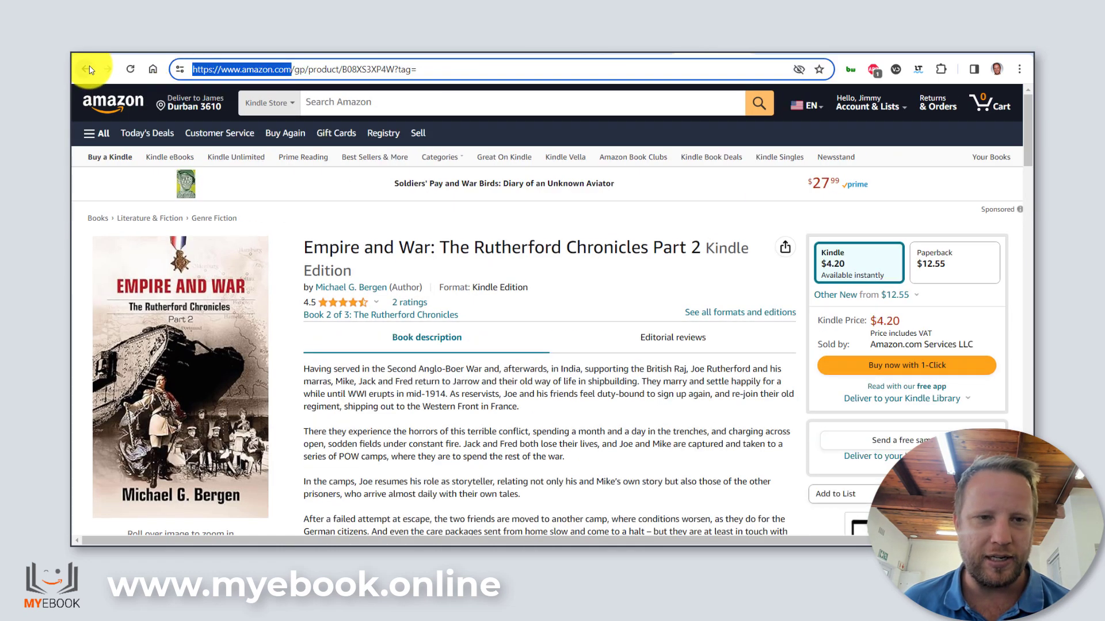
# Reload the Books2Read link to reach amazon.de's €4.15 Kindle edition, then go back.
pyautogui.click(87, 69)
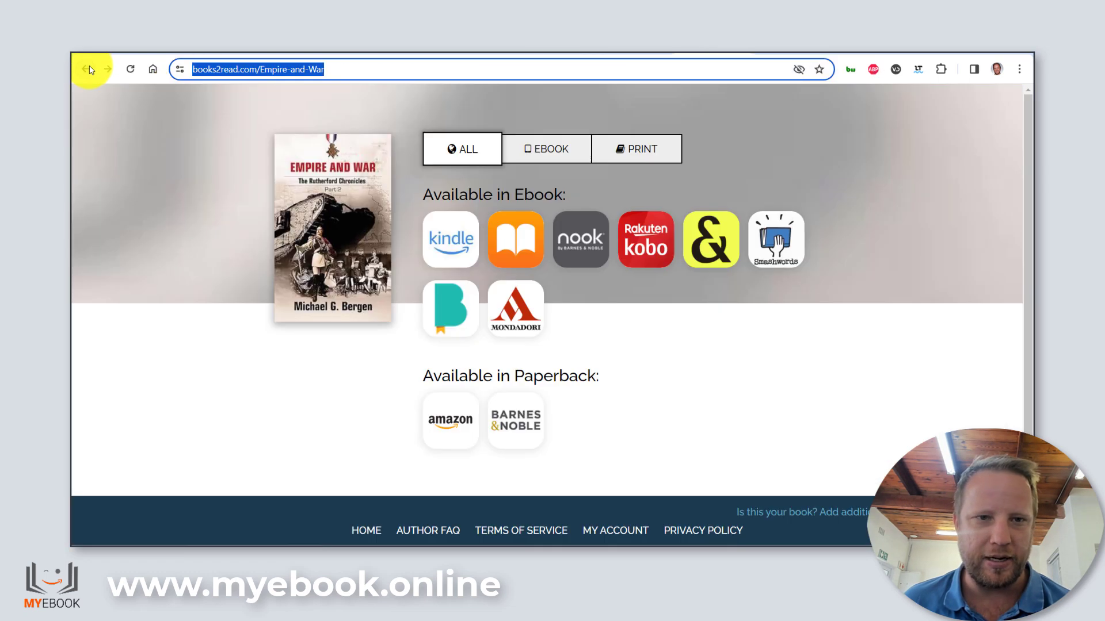
pyautogui.click(131, 70)
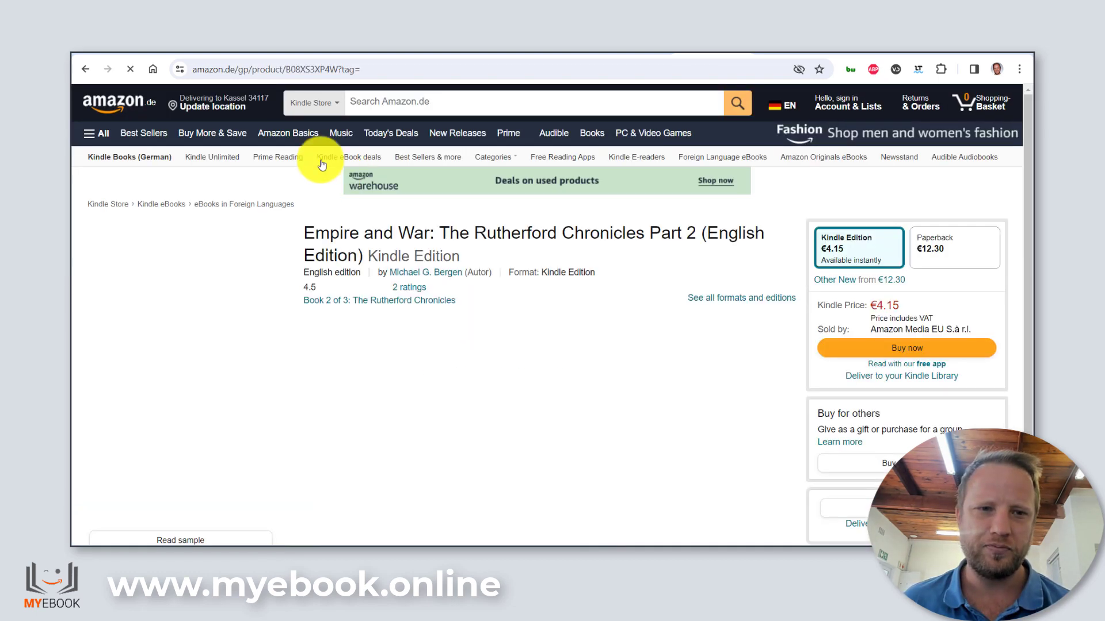
pyautogui.moveTo(208, 69); pyautogui.dragTo(234, 69)
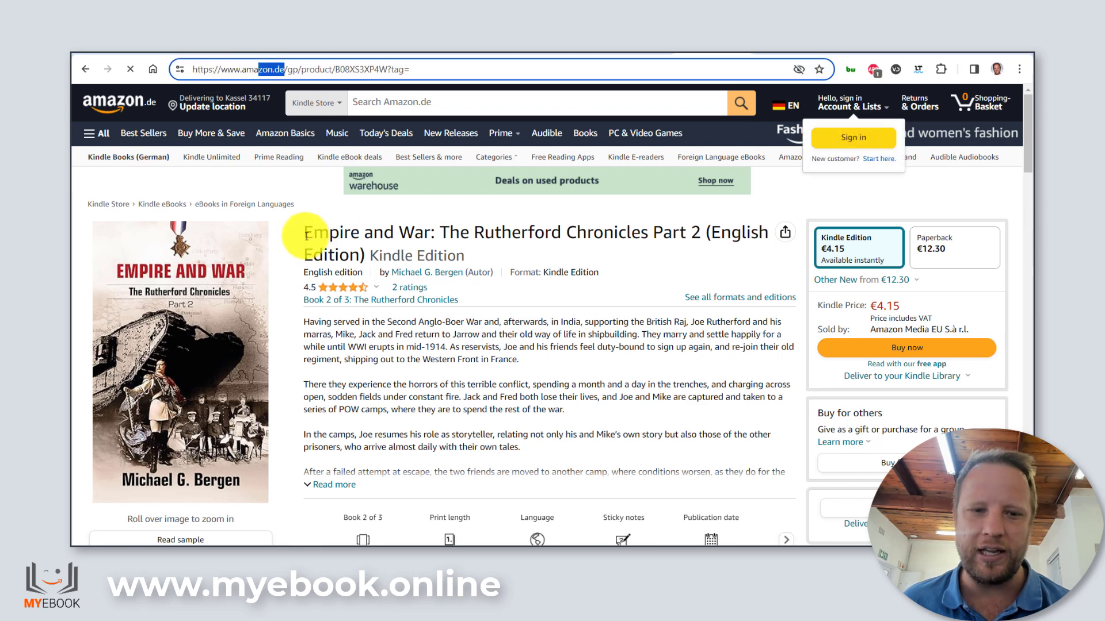
pyautogui.moveTo(306, 235); pyautogui.dragTo(502, 275)
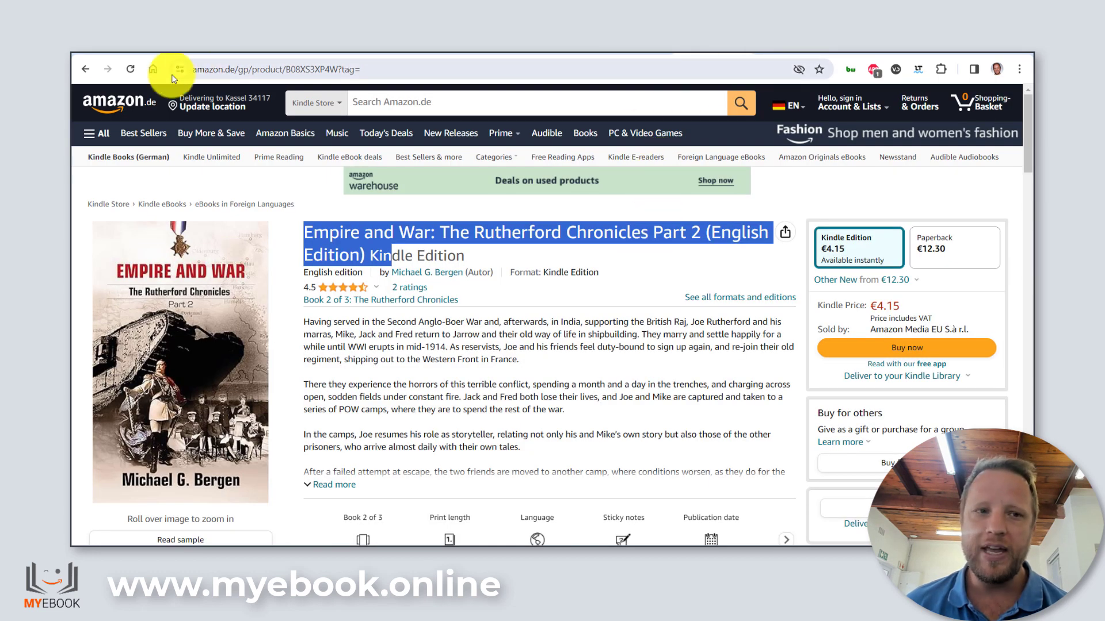
pyautogui.click(86, 69)
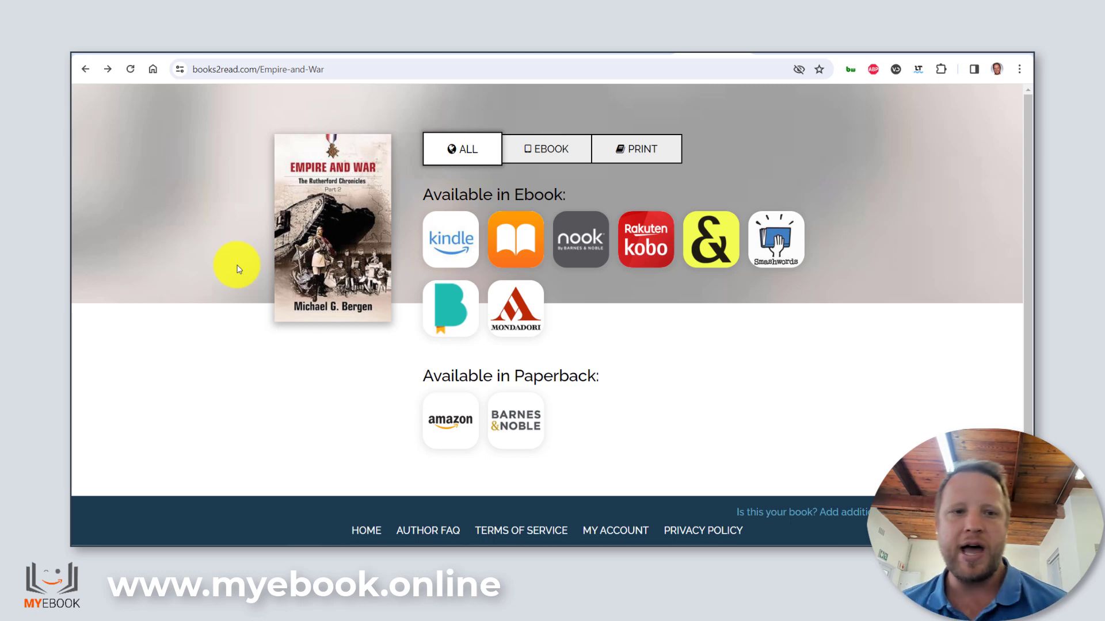
pyautogui.click(324, 71)
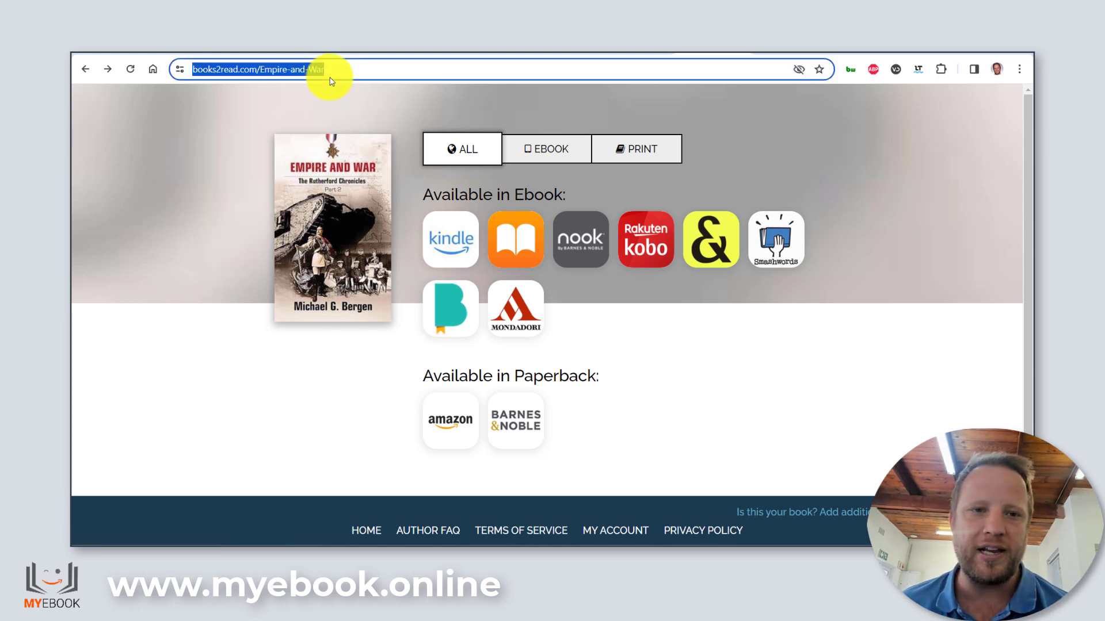